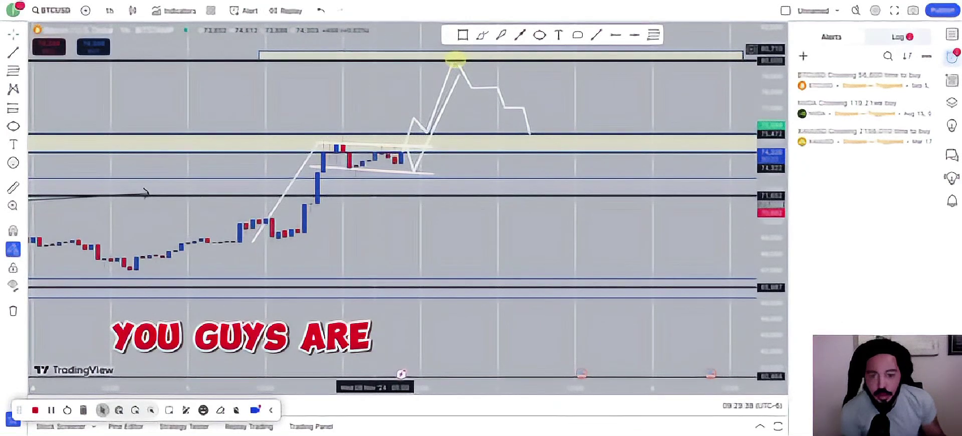
- Undo the white zigzag path segments until only the flag lines and horizontal levels remain
click(319, 14)
click(319, 14)
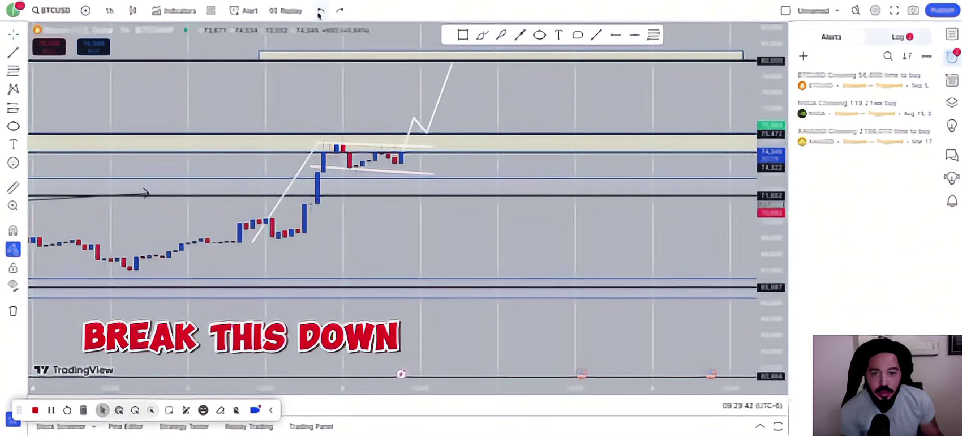
click(319, 14)
click(319, 14)
click(319, 14)
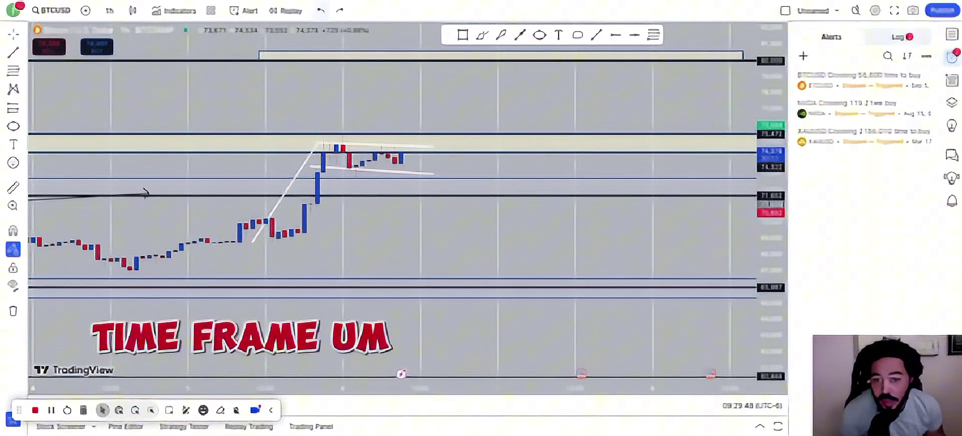
- On the daily chart, remove the long-position drawing, then return BTCUSD to 1-hour candles
click(110, 10)
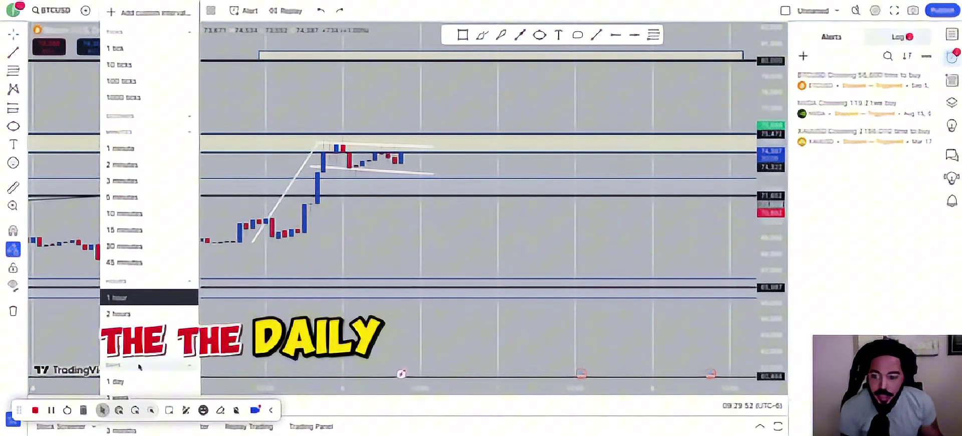
click(116, 382)
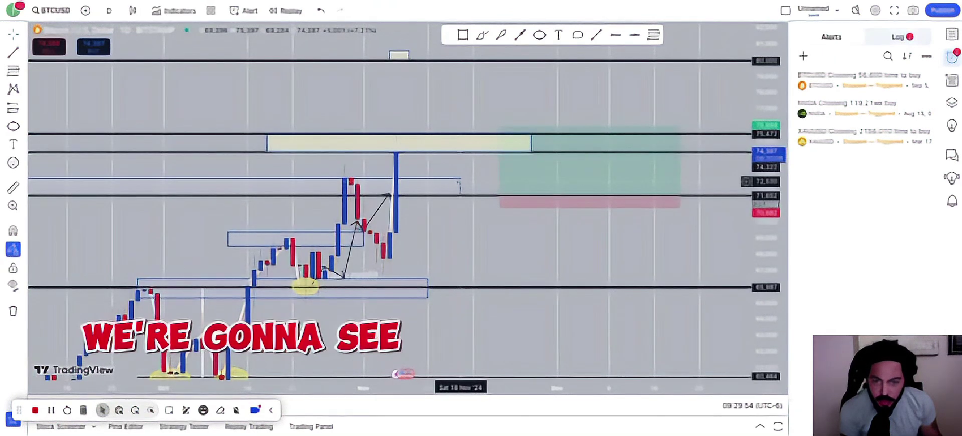
right_click(522, 171)
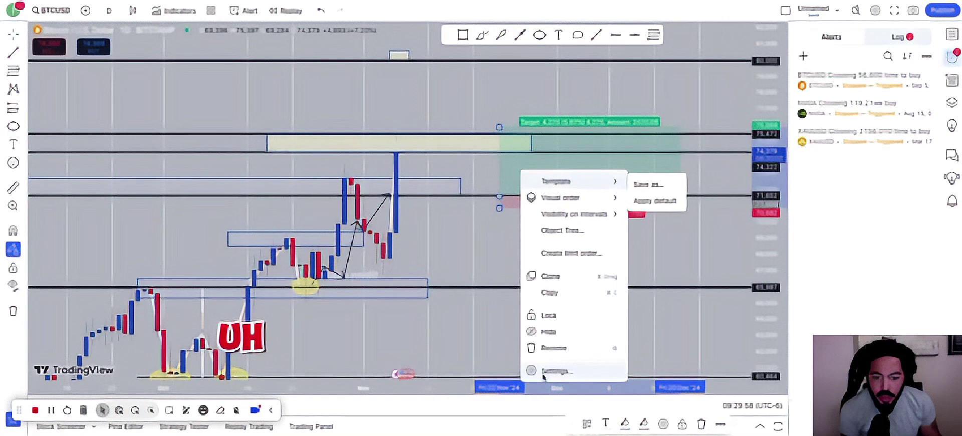
click(553, 348)
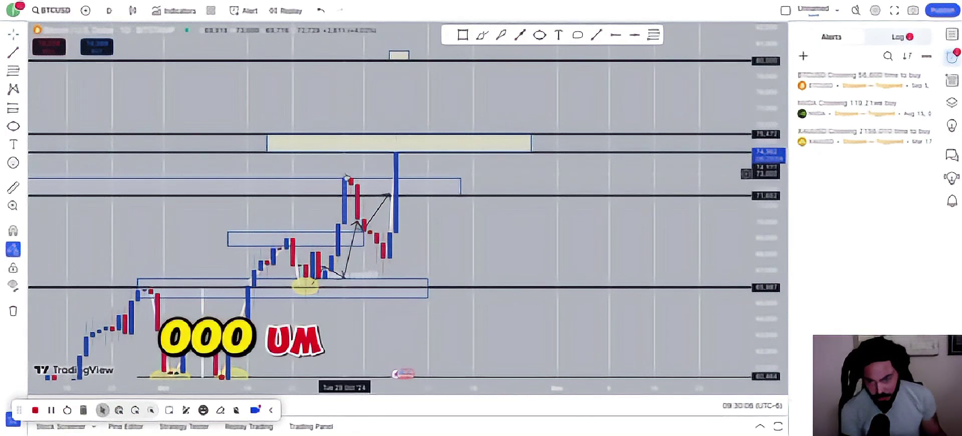
click(109, 11)
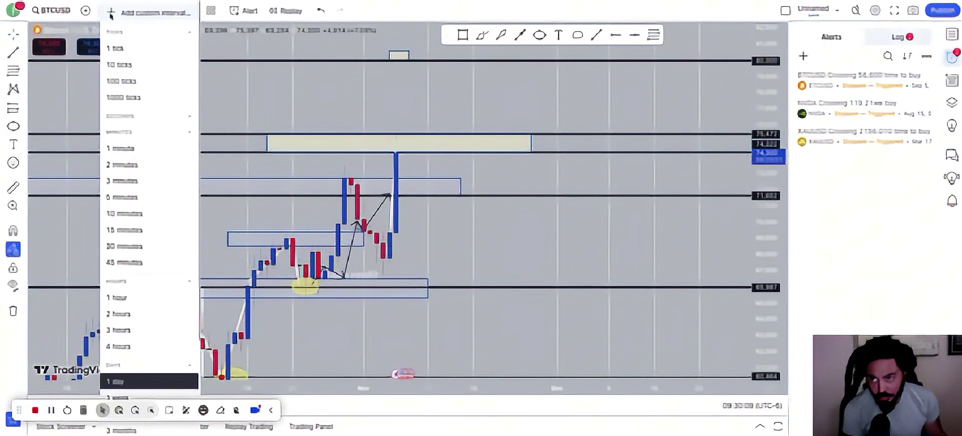
click(132, 303)
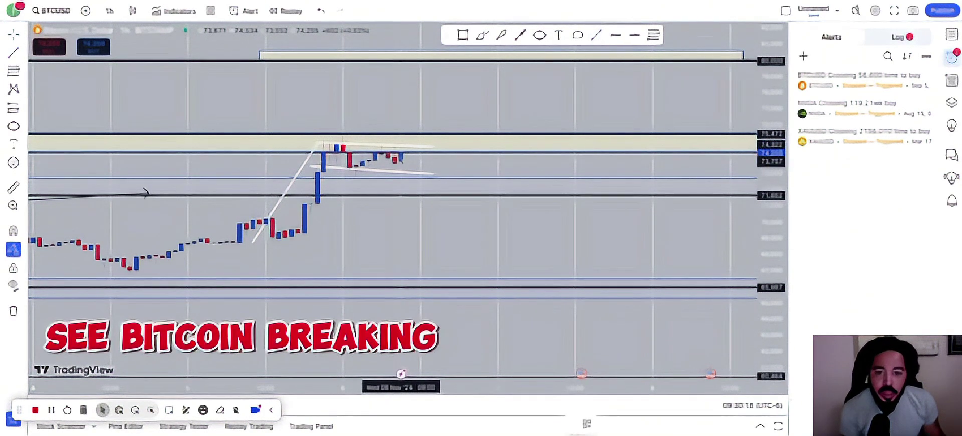
- Draw a white zigzag from the flag breakout through rising peaks and pullbacks to the 80,000 zone
click(401, 161)
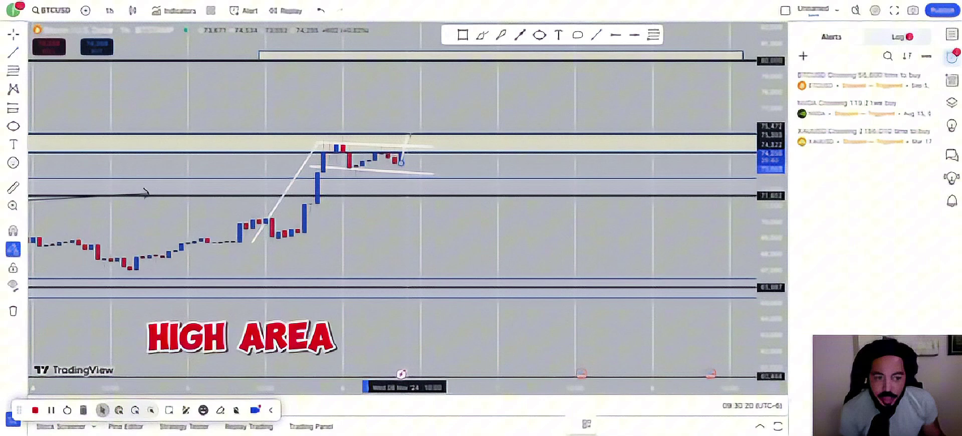
click(414, 114)
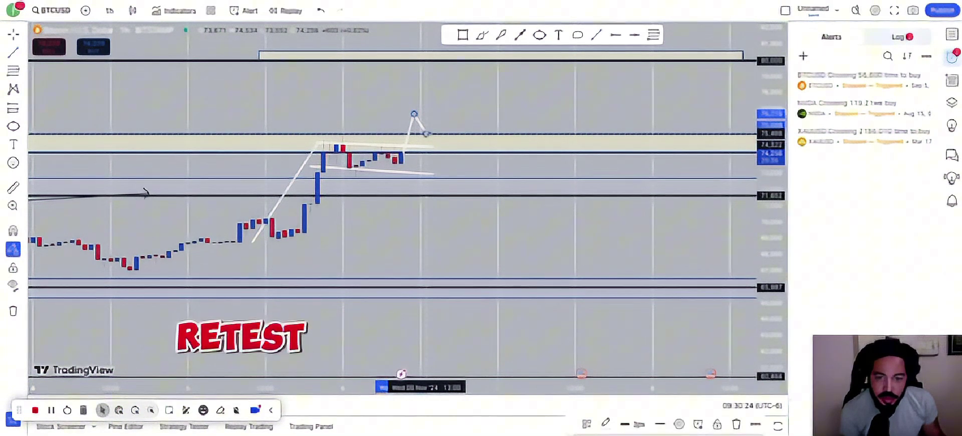
click(427, 134)
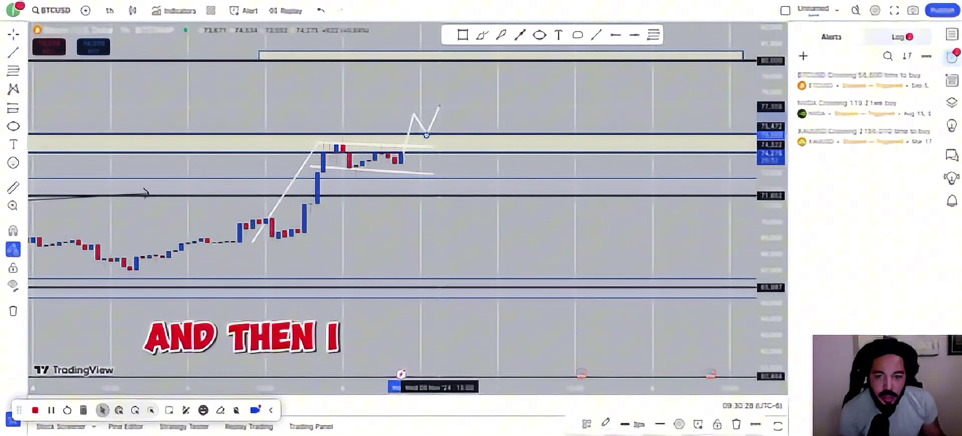
click(439, 92)
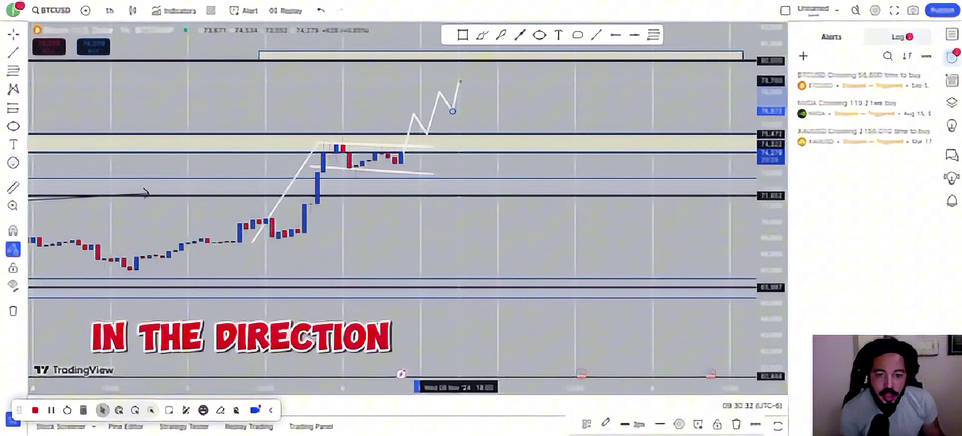
click(471, 96)
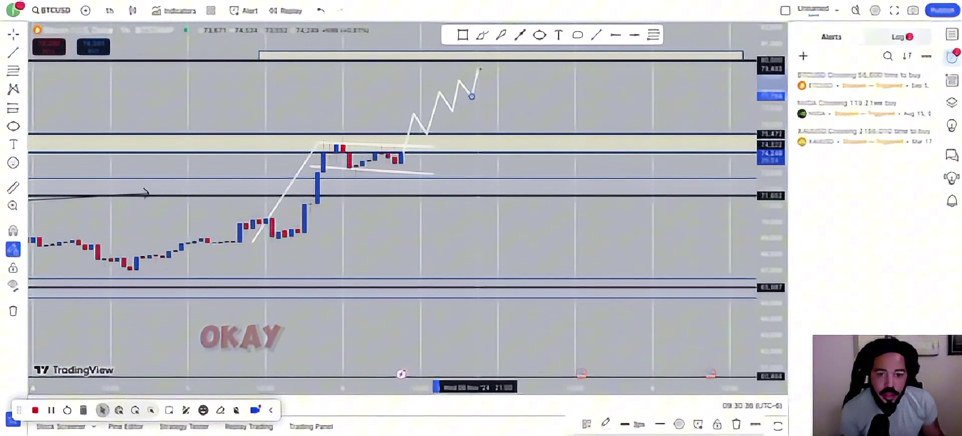
click(478, 69)
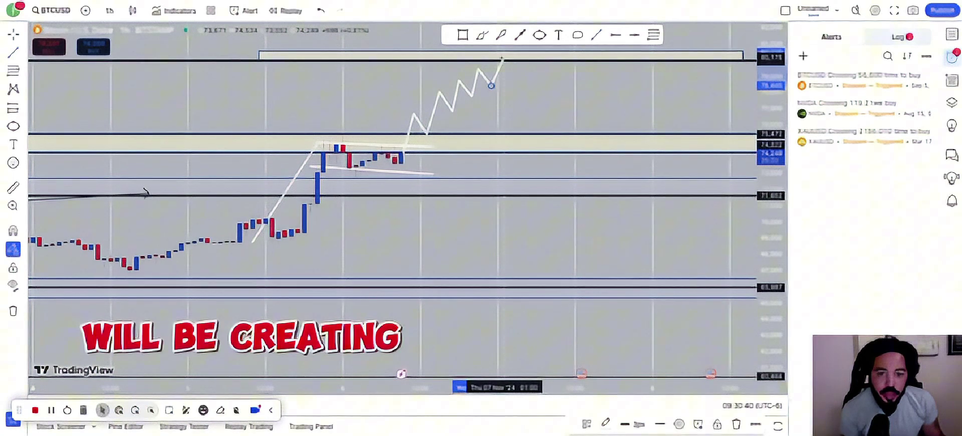
click(497, 60)
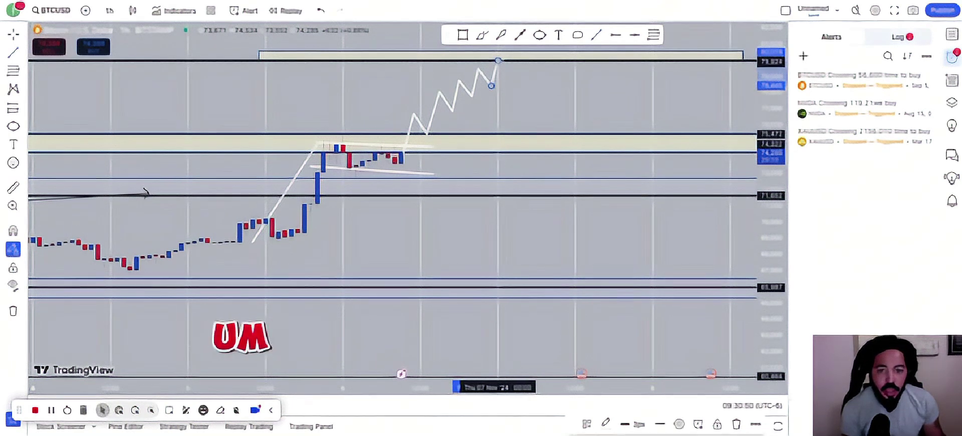
- Mark the zigzag's peak at the 80,000 zone with a small ellipse
click(540, 35)
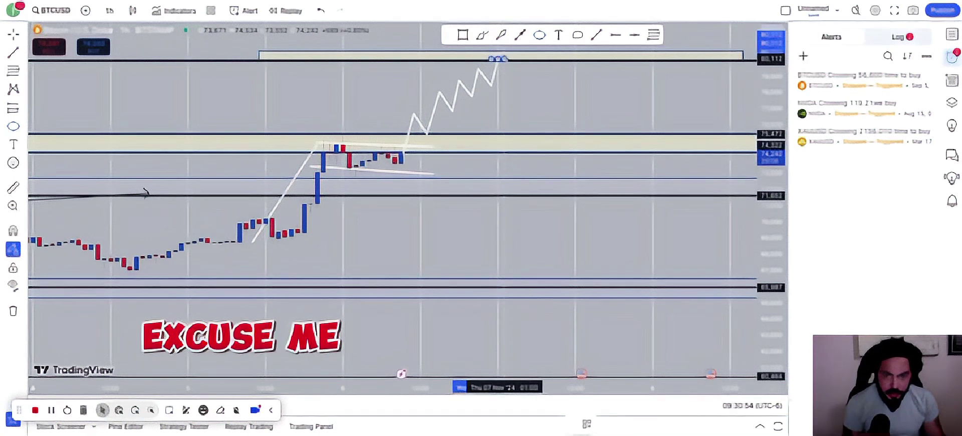
click(497, 59)
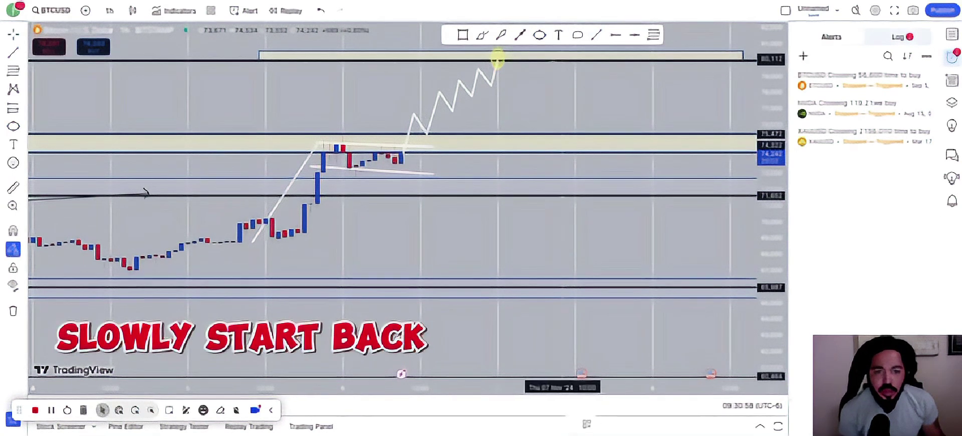
click(497, 61)
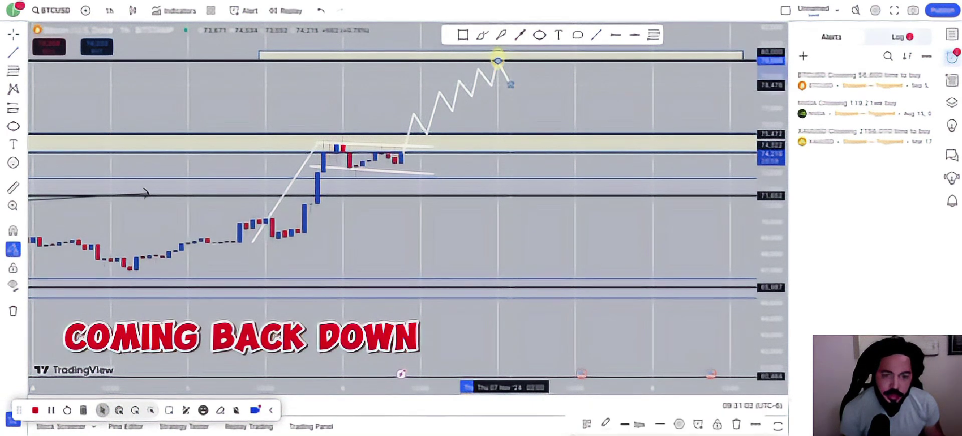
- Continue the path from the peak in a stepped decline with a small bounce into the lower shaded zone
click(510, 85)
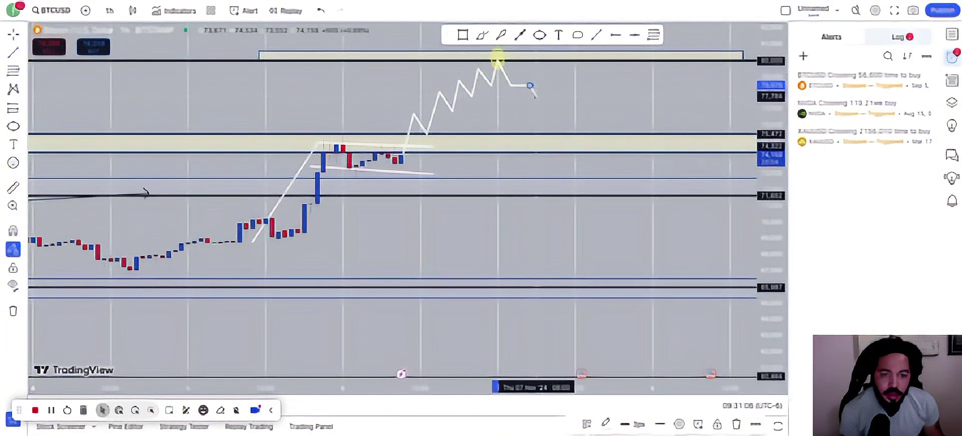
click(536, 97)
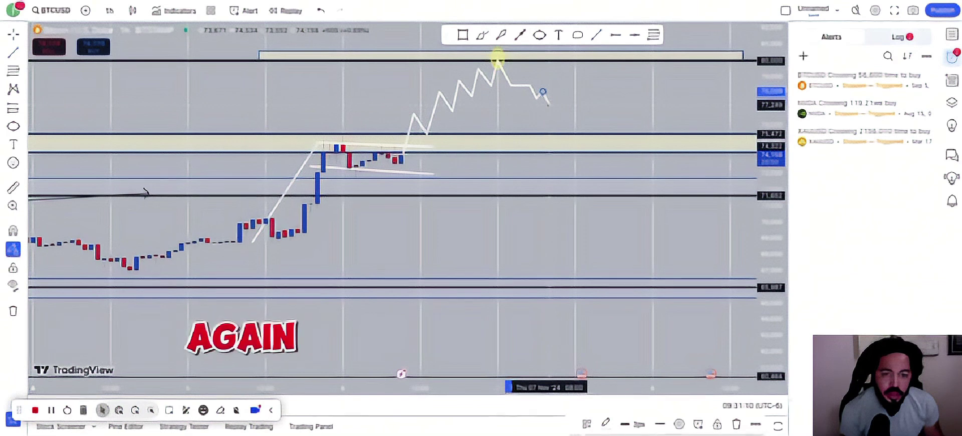
click(550, 105)
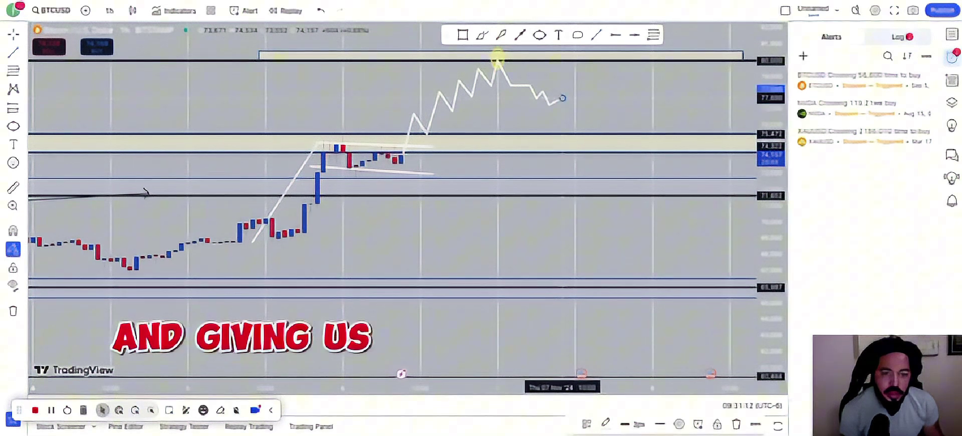
click(563, 98)
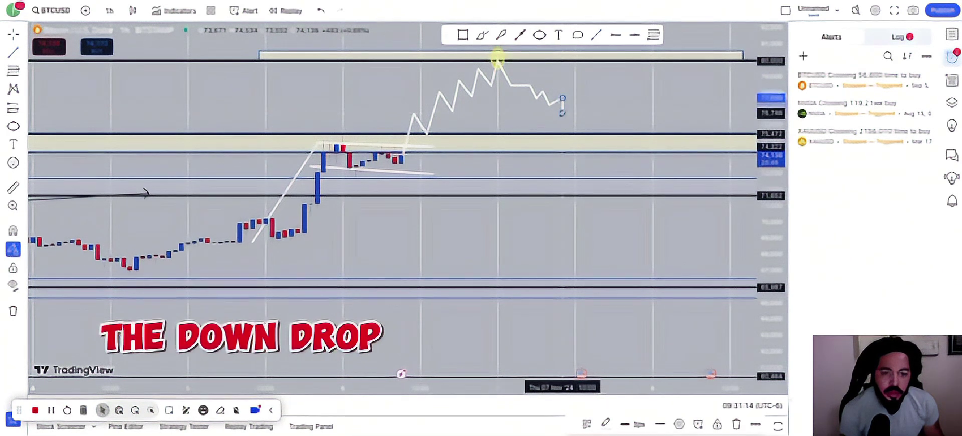
click(581, 113)
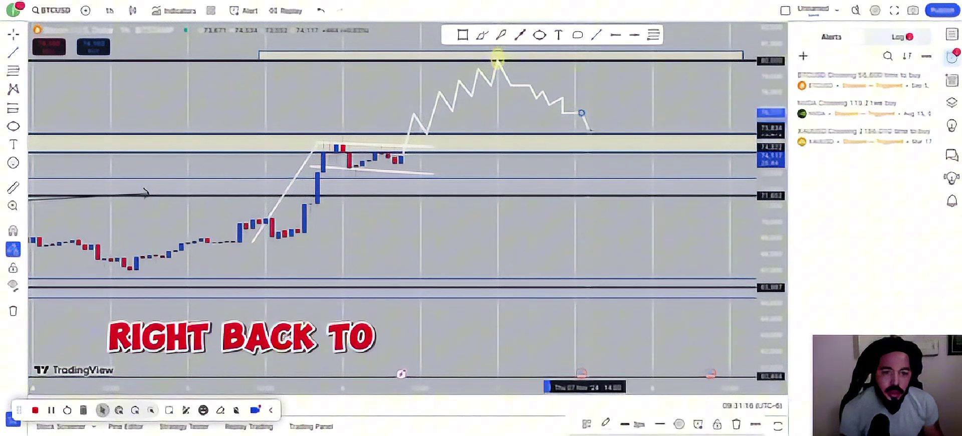
double_click(588, 133)
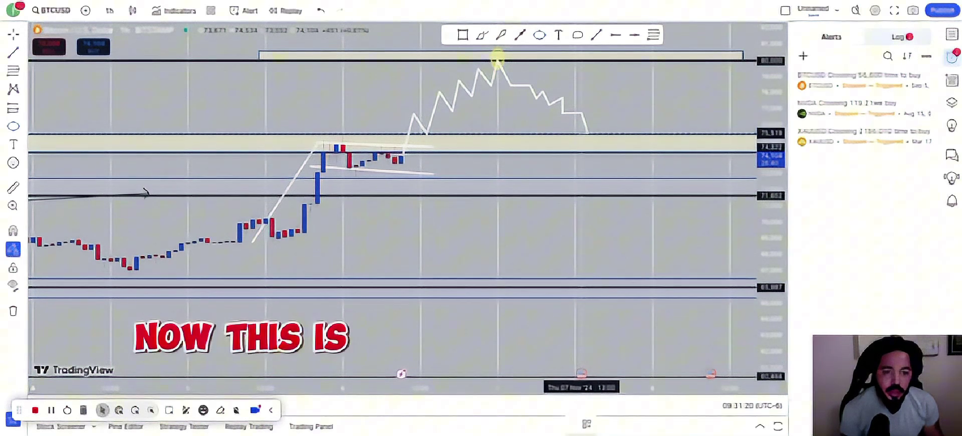
click(539, 35)
- Draw a small ellipse at the path's end inside the shaded zone near 75,472
drag(582, 134, 594, 134)
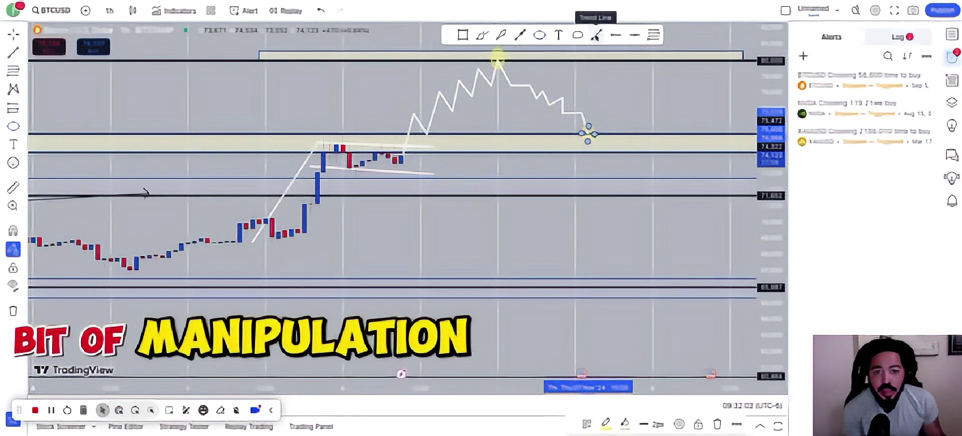
- Draw a black arrowed path from the flag's lower edge, dipping below it and rising up out of the flag
double_click(588, 132)
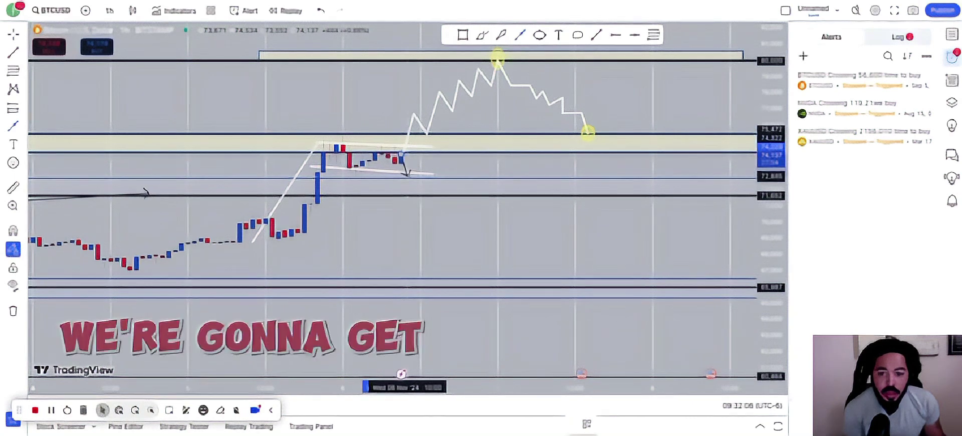
click(413, 174)
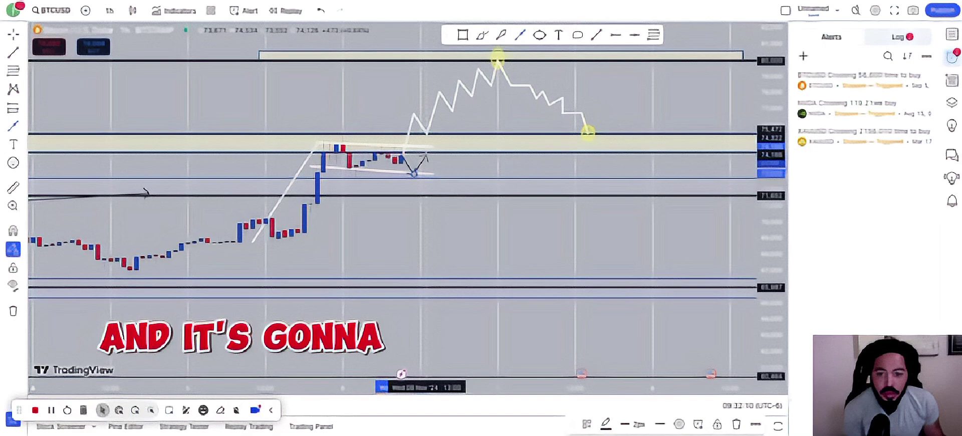
click(426, 154)
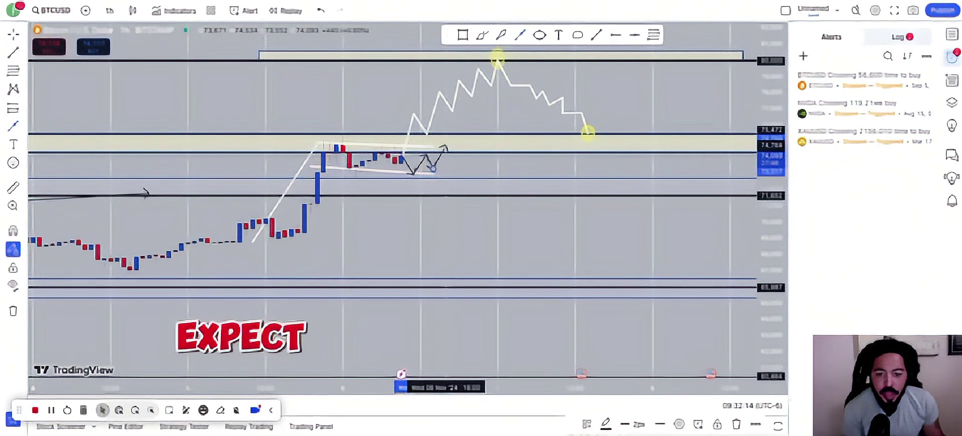
click(433, 167)
click(446, 146)
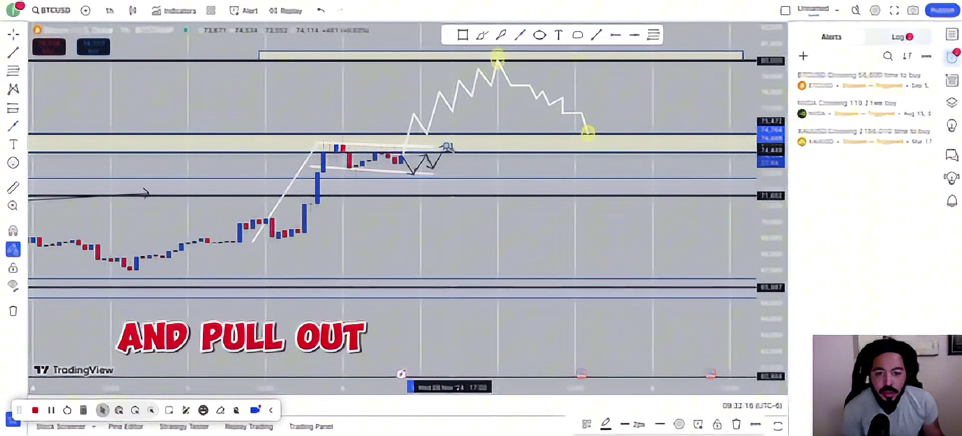
click(452, 149)
double_click(471, 123)
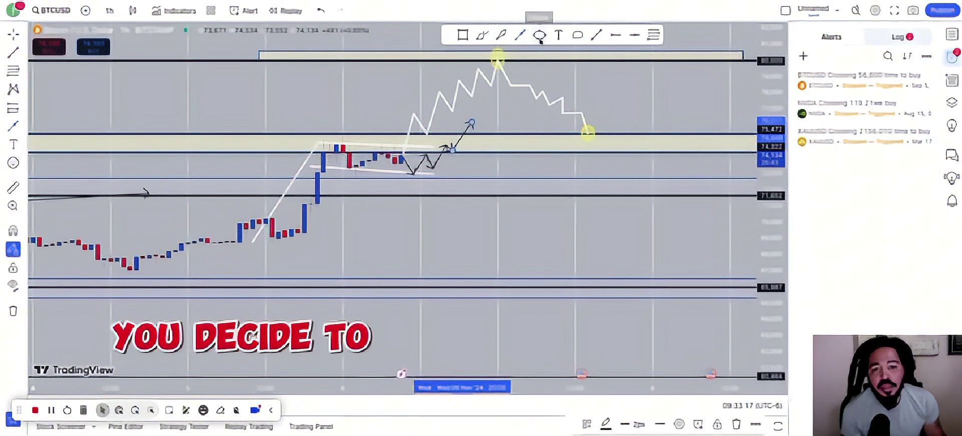
- Place a small yellow ellipse on the white zigzag's first peak, then select the white path for editing
click(540, 35)
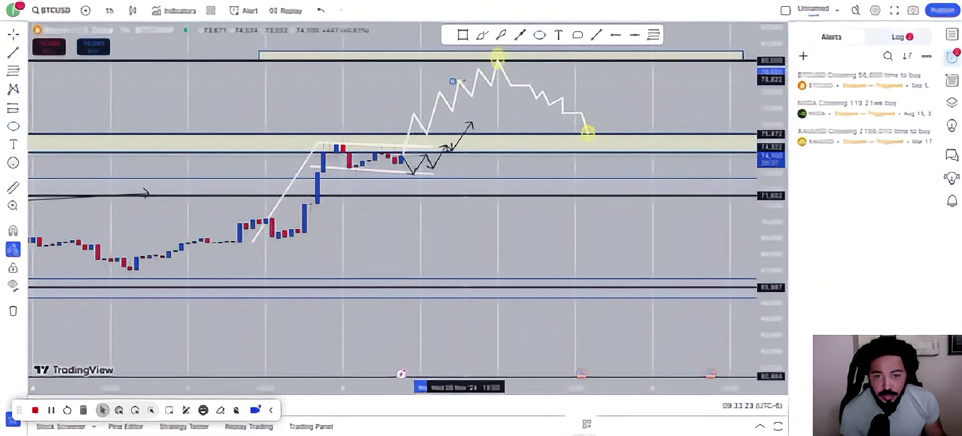
click(466, 80)
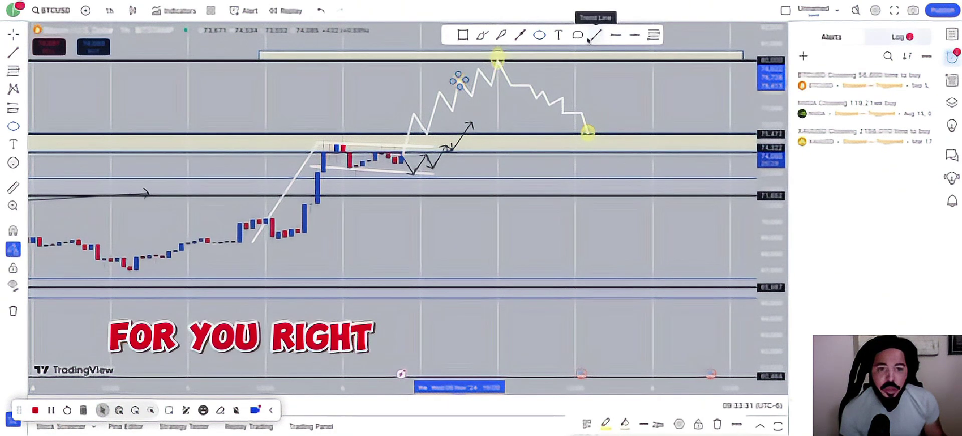
click(466, 97)
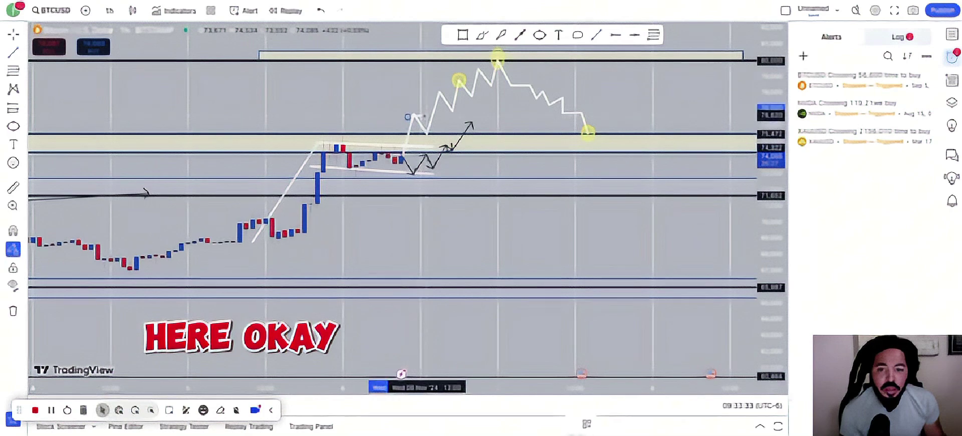
click(420, 116)
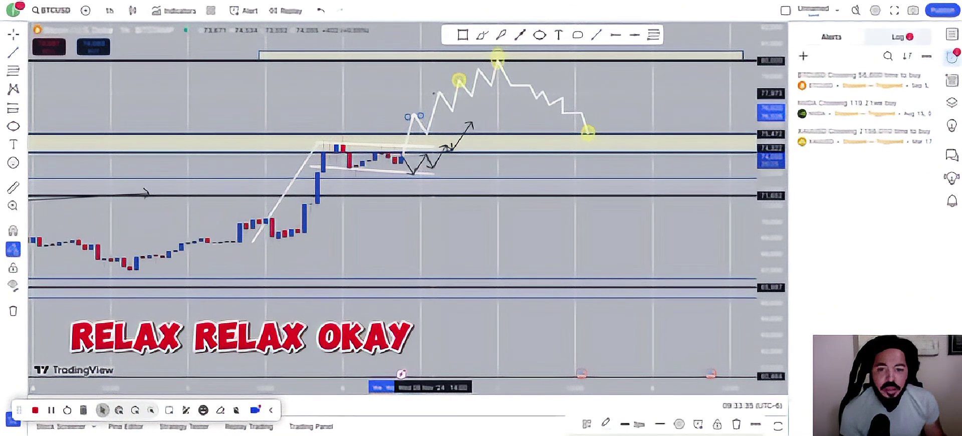